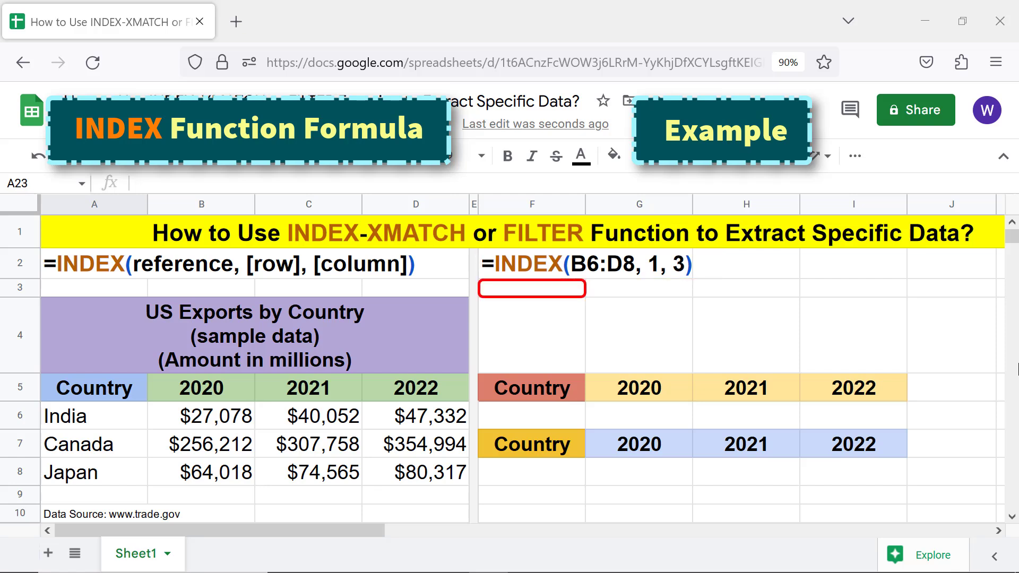
# Step: Enter =INDEX(B6:D8,1,3) in F3 to return India's 2022 export value, $47,332
pyautogui.click(528, 293)
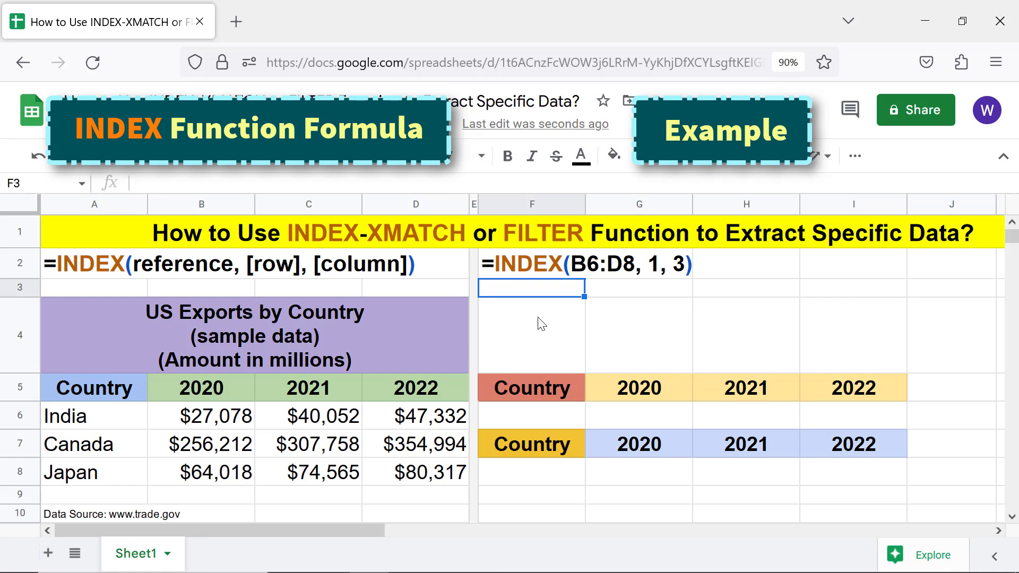
pyautogui.write('=ind')
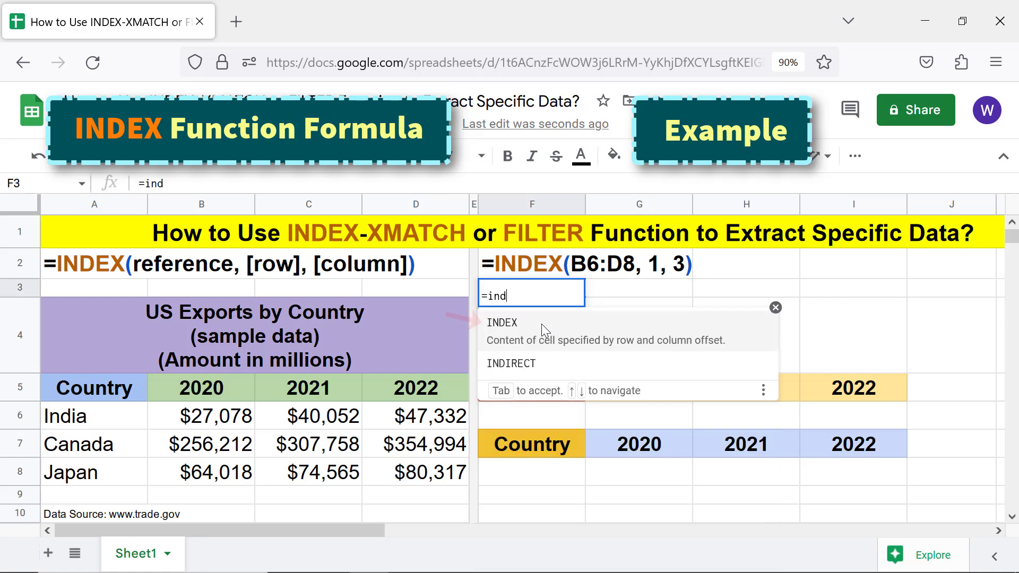
pyautogui.click(542, 324)
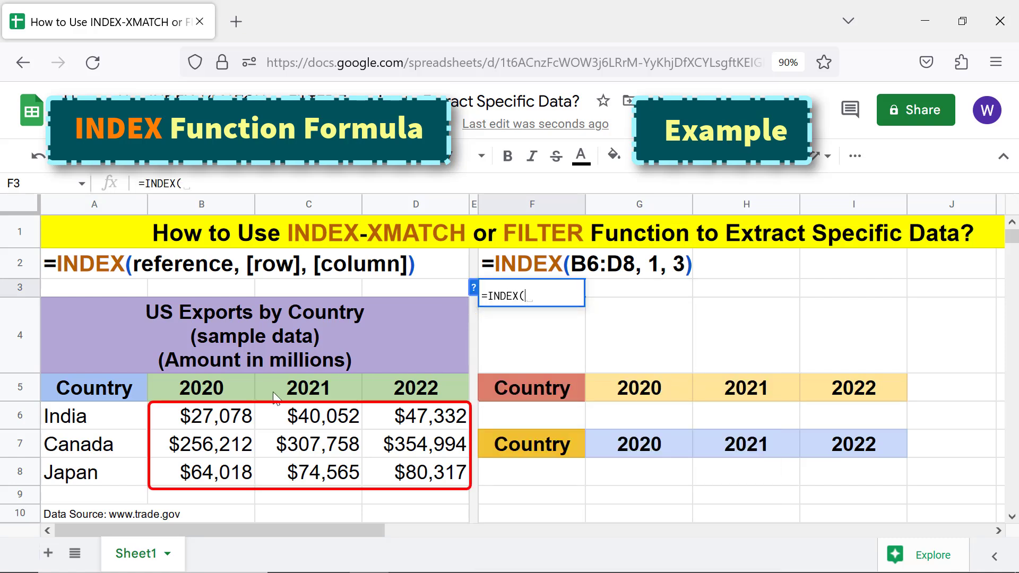
pyautogui.click(222, 420)
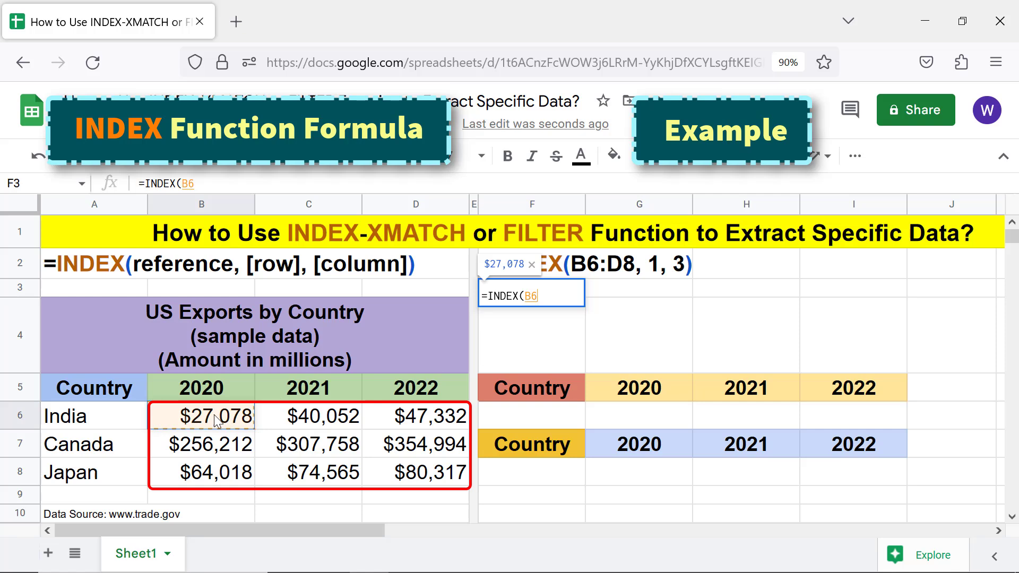
pyautogui.keyDown('shift'); pyautogui.click(417, 478); pyautogui.keyUp('shift')
pyautogui.write(',1')
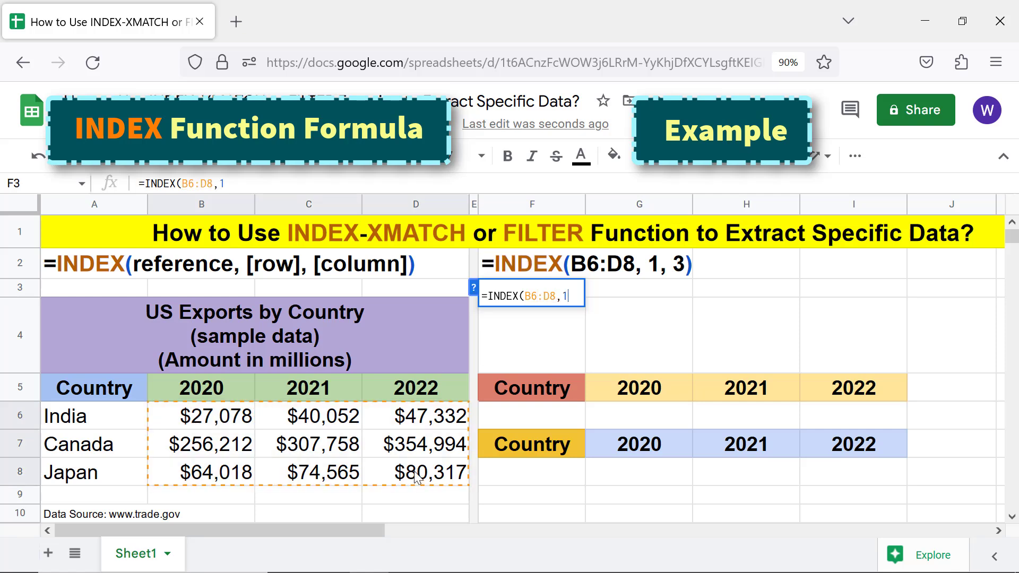
pyautogui.write(',3')
pyautogui.press('Return')
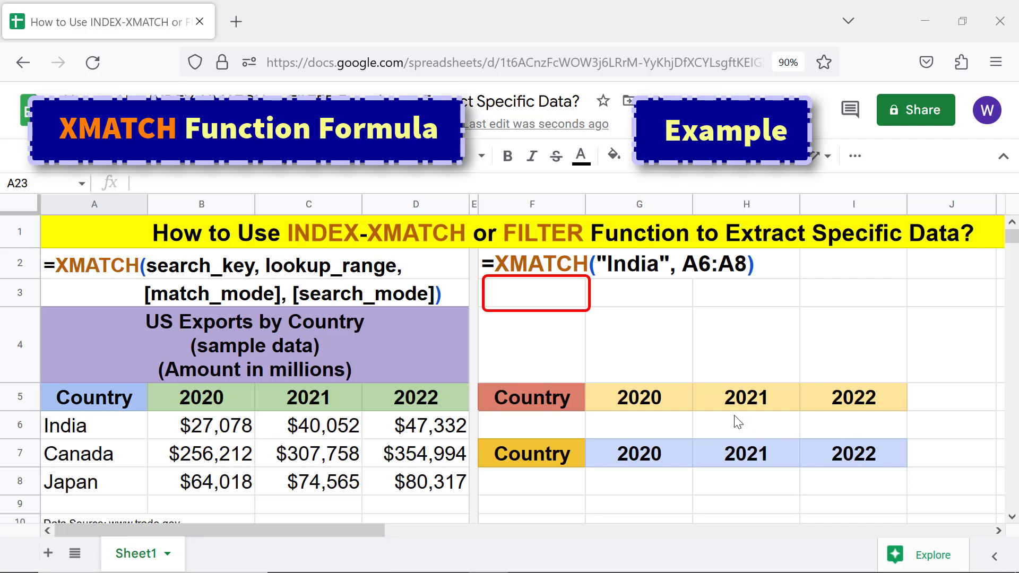
# Step: Enter =XMATCH("India",A6:A8) in F3 to get India's position, 1
pyautogui.click(544, 301)
pyautogui.write('=xm')
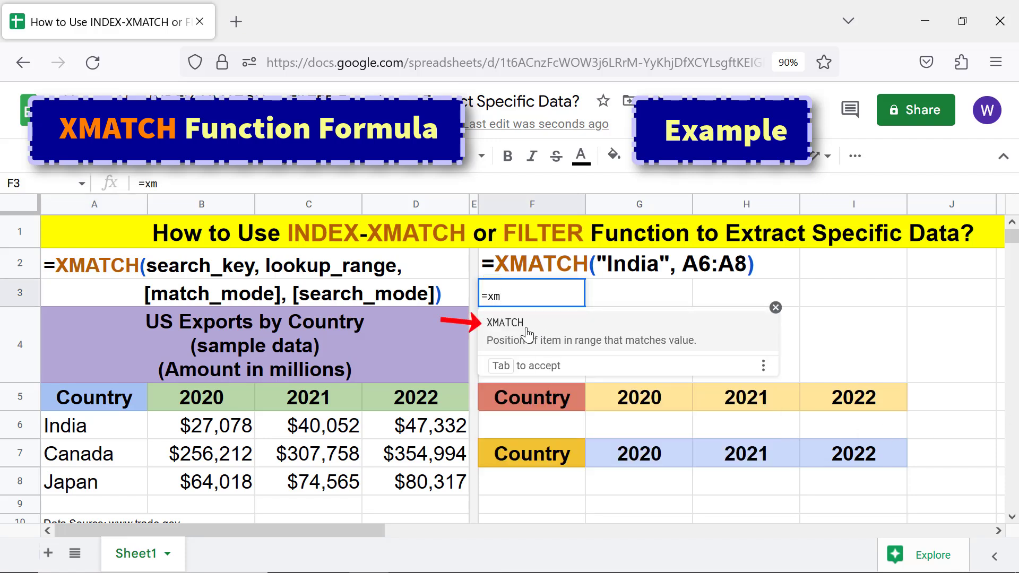
pyautogui.click(508, 324)
pyautogui.write('"India",')
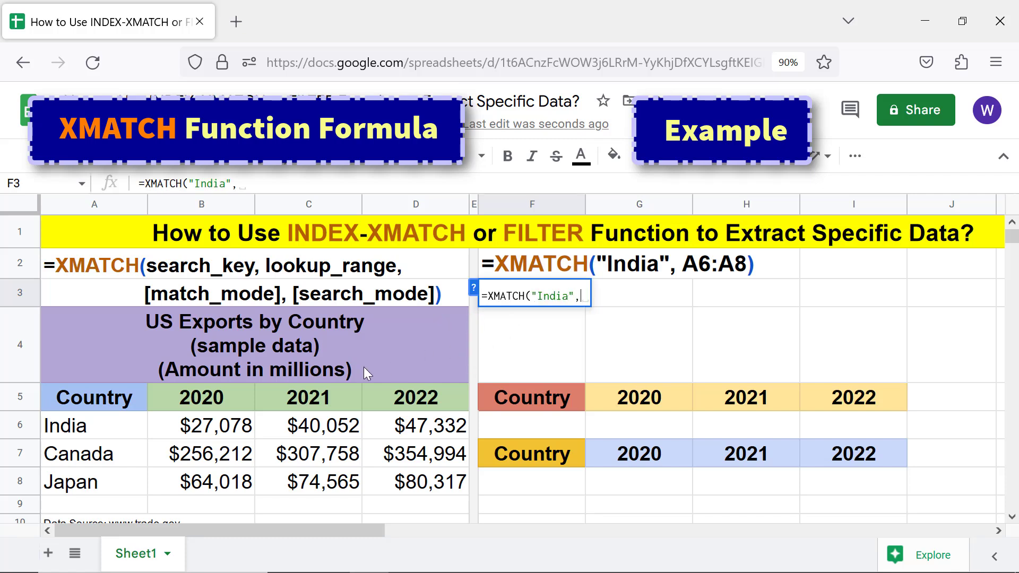
pyautogui.click(118, 428)
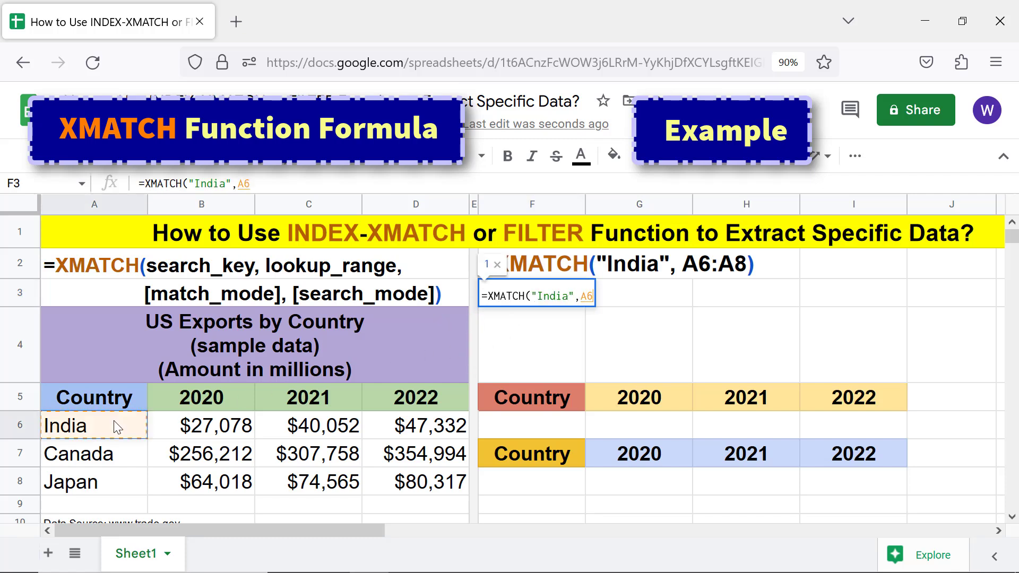
pyautogui.keyDown('shift'); pyautogui.click(125, 489); pyautogui.keyUp('shift')
pyautogui.press('Return')
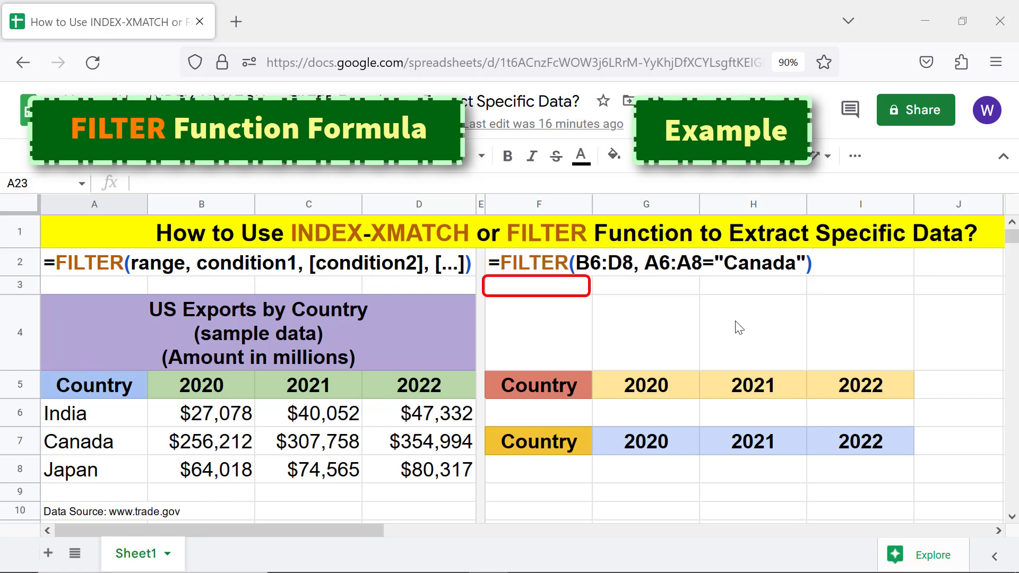
# Step: Enter =FILTER(B6:D8,A6:A8="Canada") in F3 so Canada's 2020–2022 exports spill across F3:H3
pyautogui.click(559, 283)
pyautogui.write('=fil')
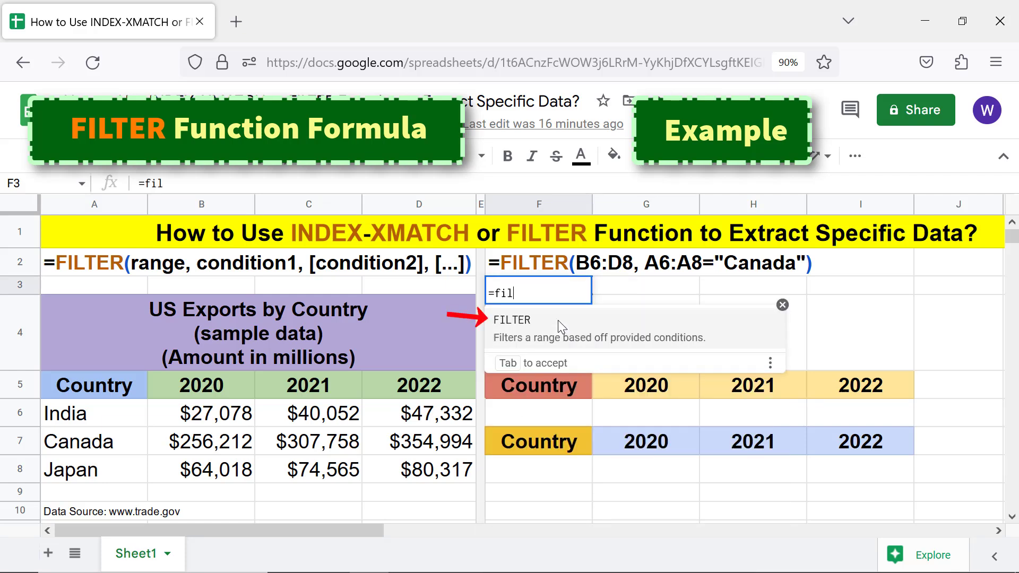
pyautogui.click(515, 323)
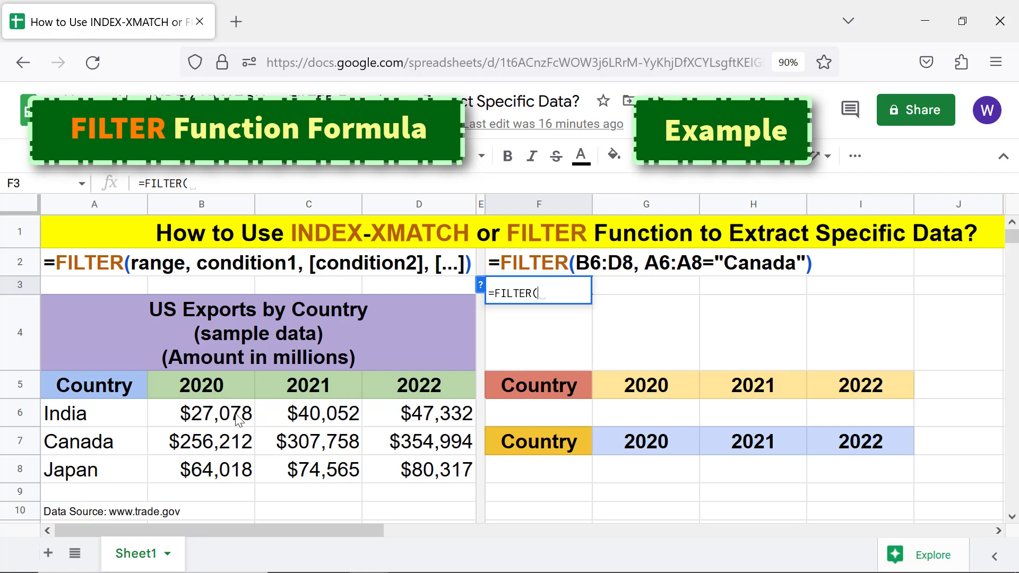
pyautogui.moveTo(237, 420); pyautogui.dragTo(417, 479)
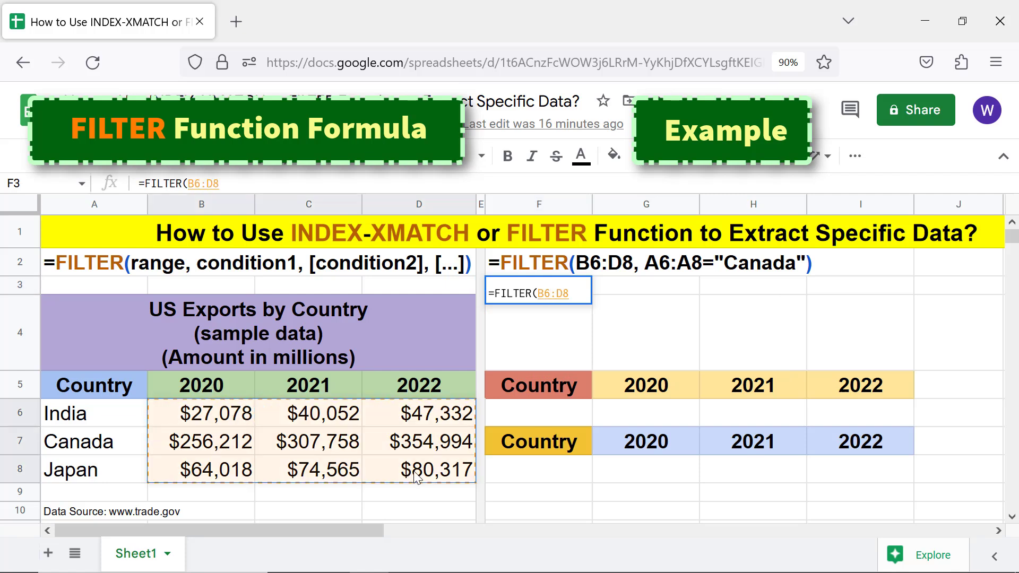
pyautogui.write(',')
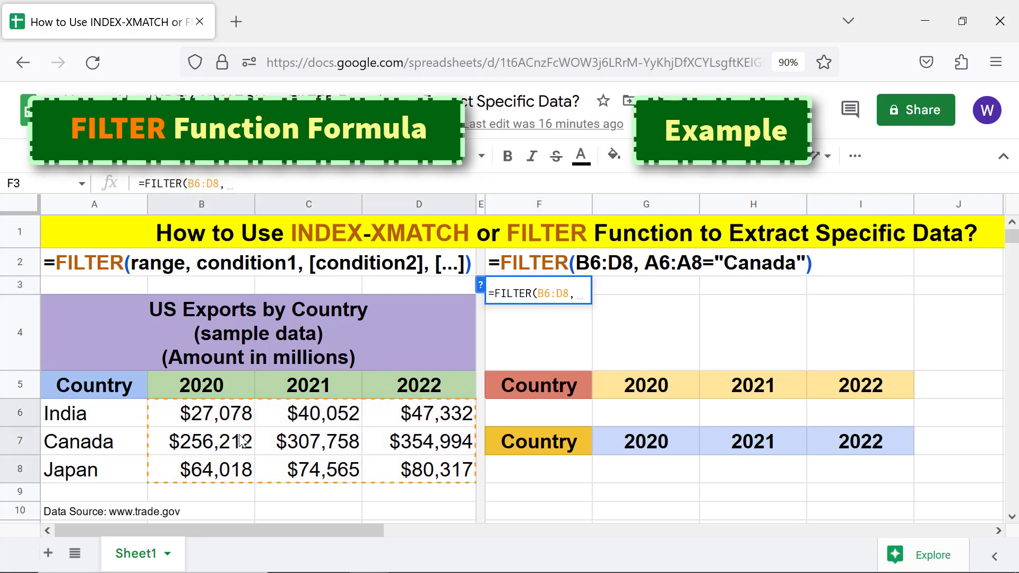
pyautogui.moveTo(112, 419); pyautogui.dragTo(115, 472)
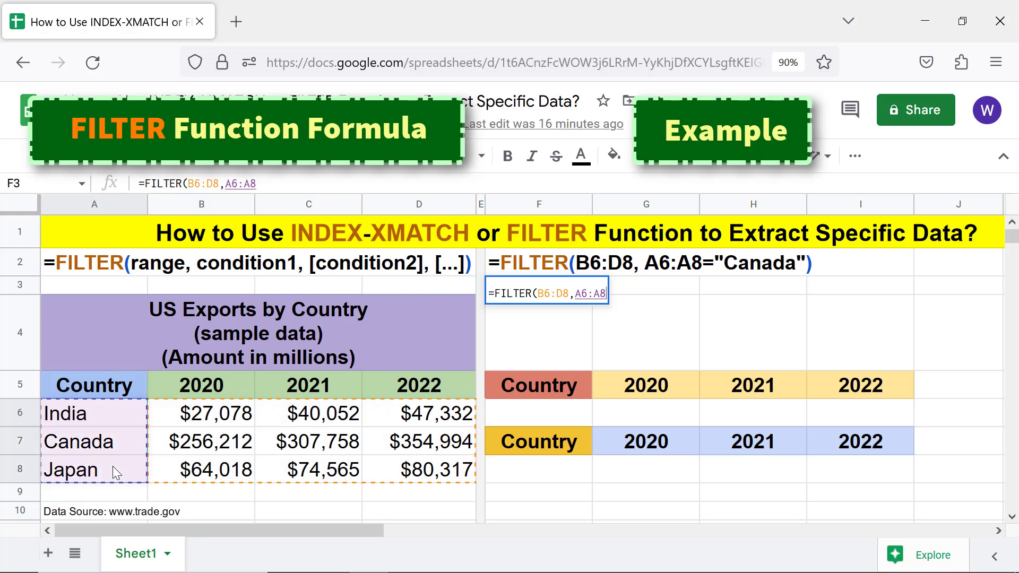
pyautogui.write('="Canad')
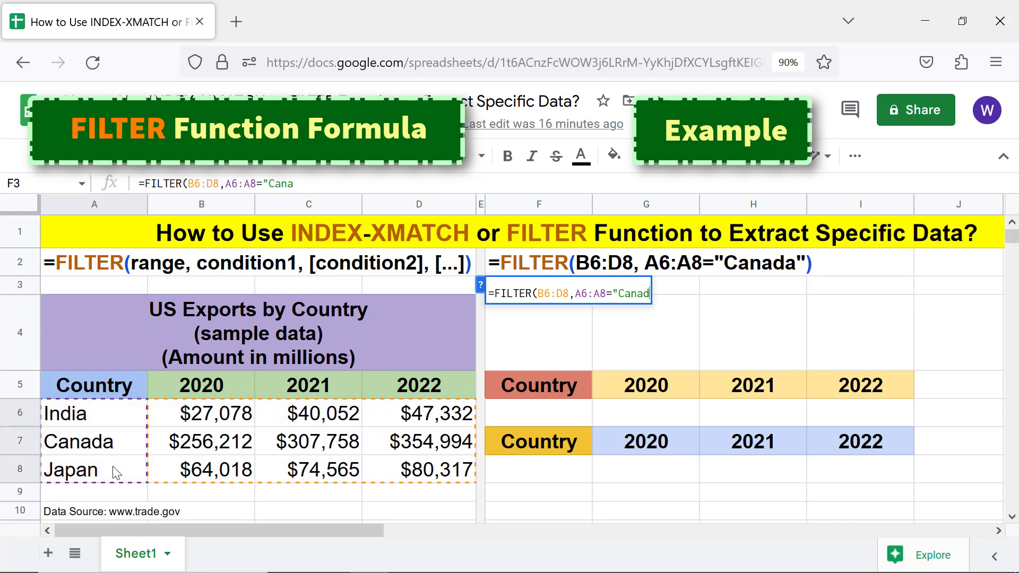
pyautogui.write('a")')
pyautogui.press('Return')
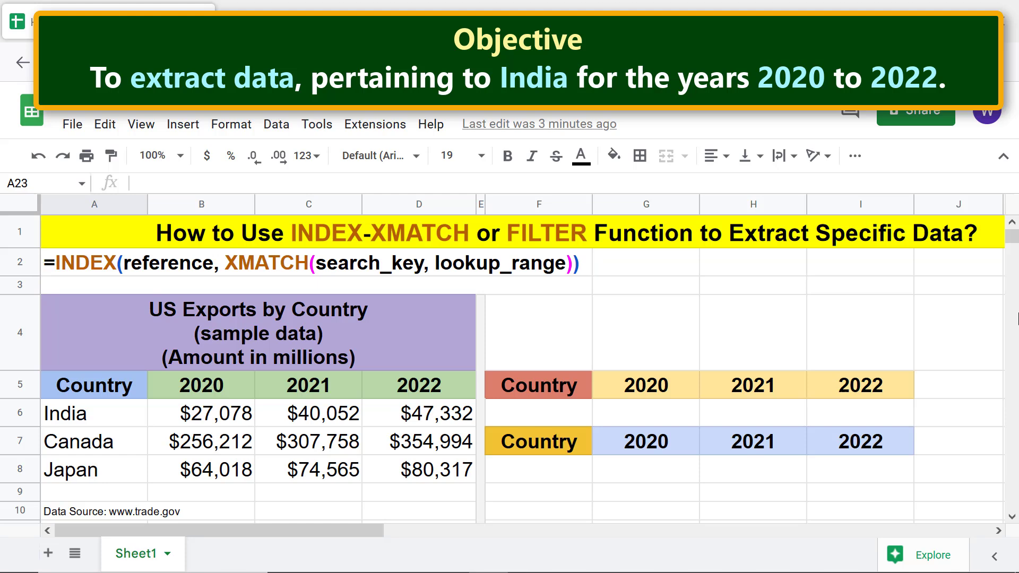
# Step: Enter India as the lookup country in F6
pyautogui.click(564, 420)
pyautogui.write('India')
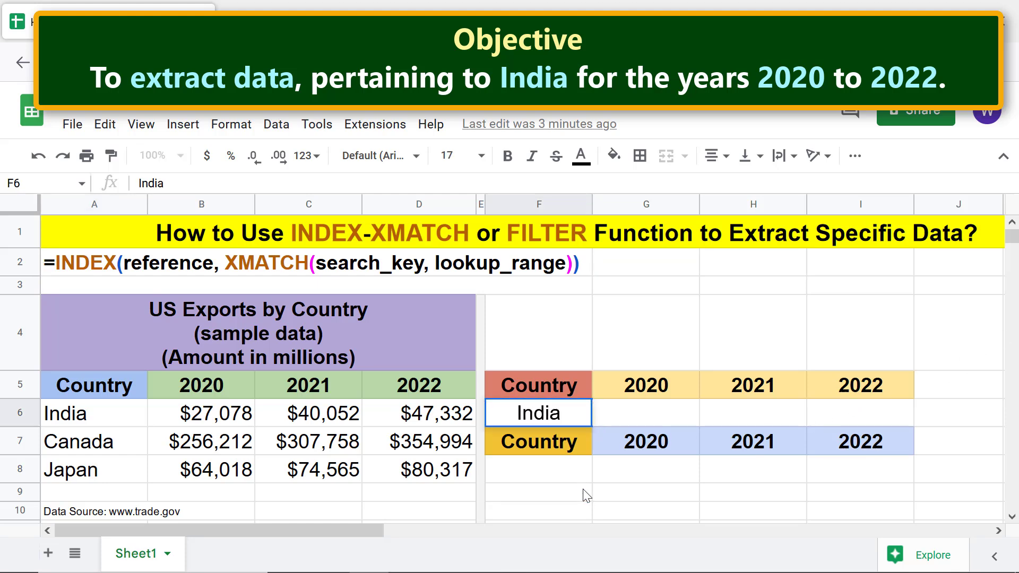
pyautogui.press('Return')
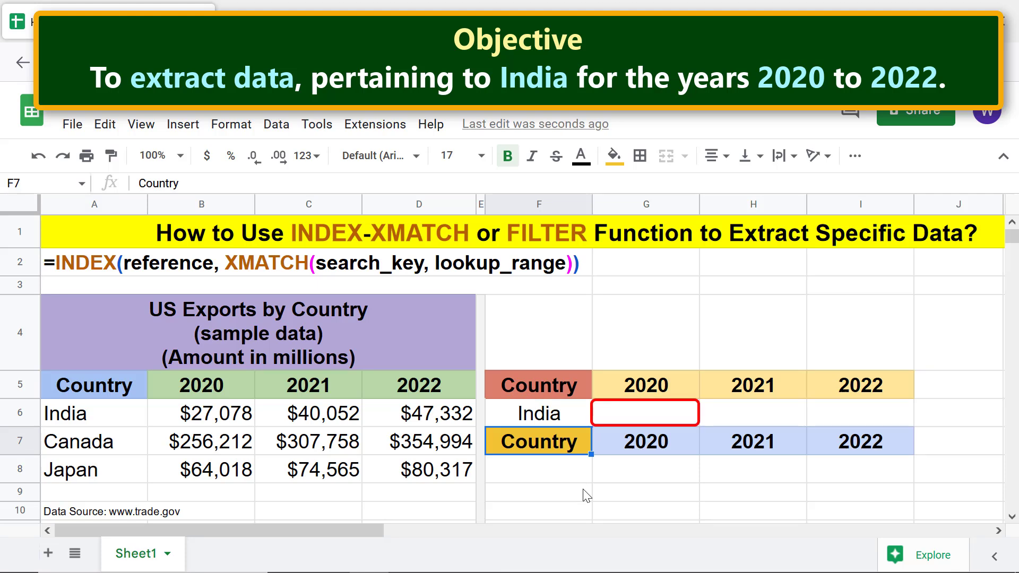
# Step: Enter =INDEX(B6:D8,XMATCH(F6,A6:A8)) in G6, showing $27,078, $40,052 and $47,332
pyautogui.click(640, 412)
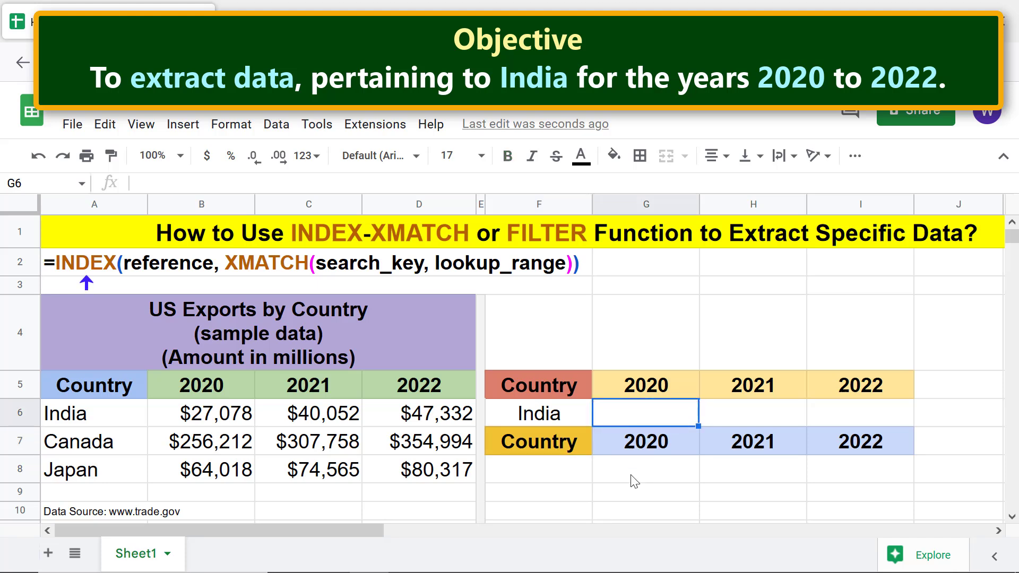
pyautogui.write('=')
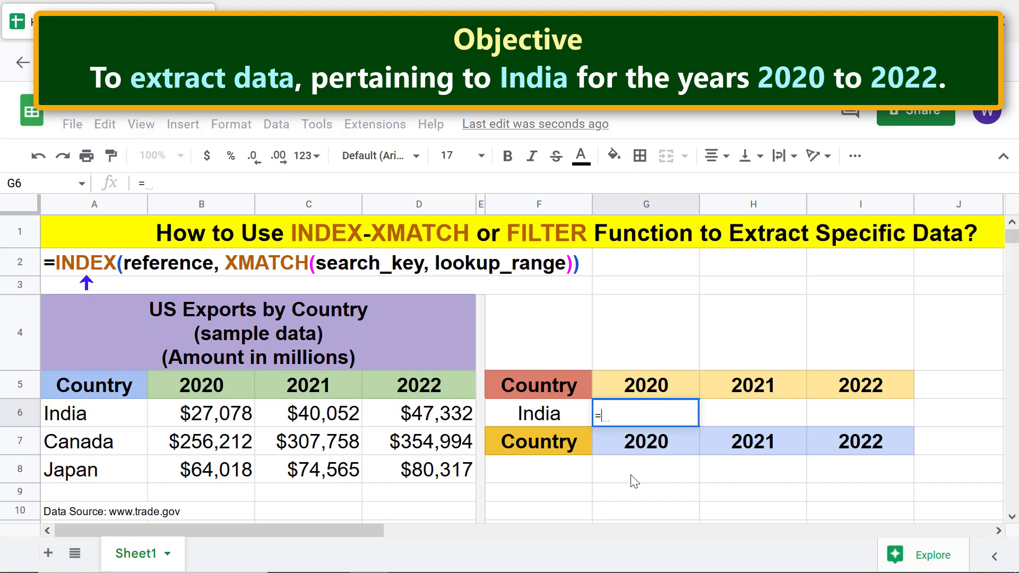
pyautogui.write('ind')
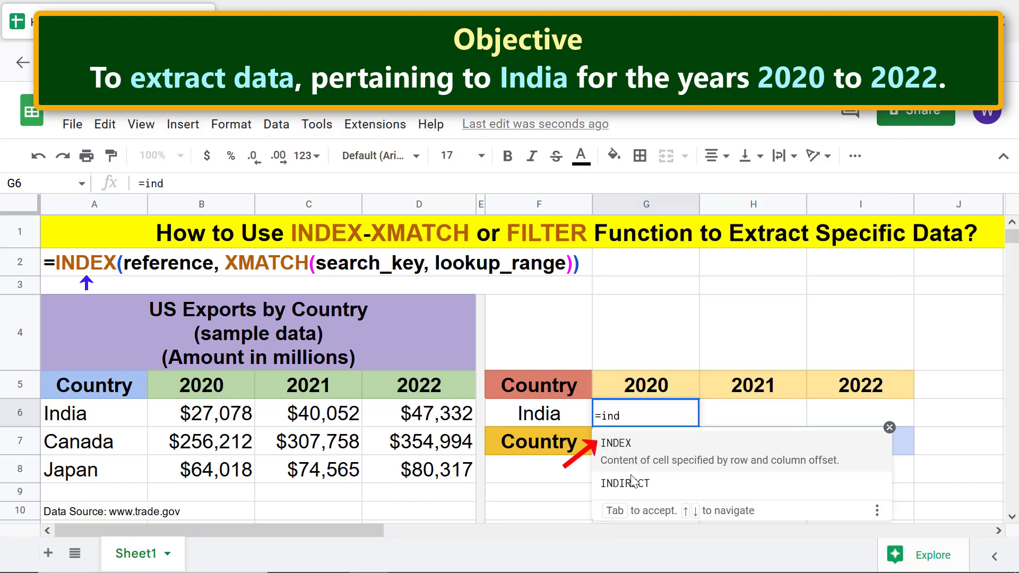
pyautogui.click(617, 449)
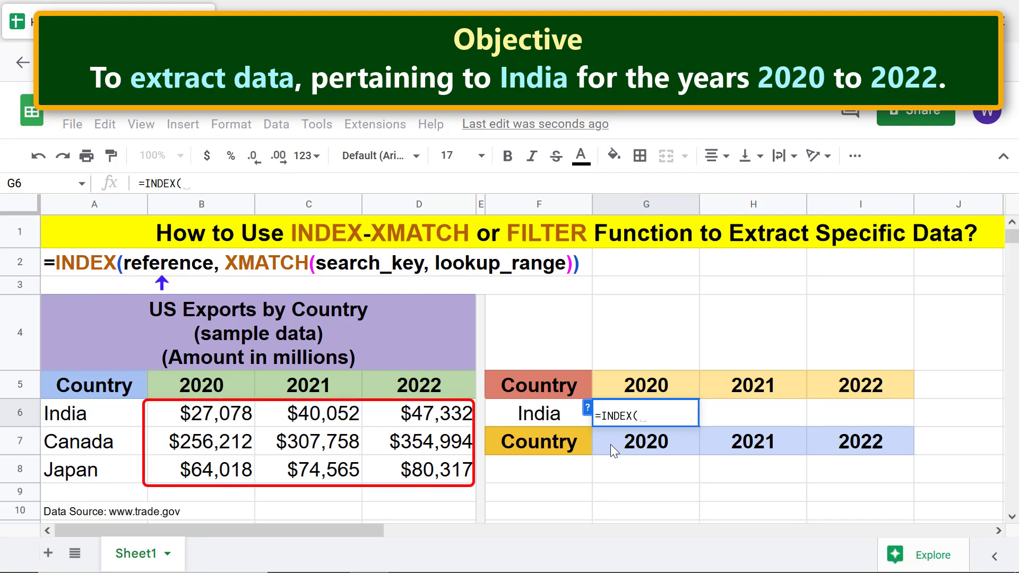
pyautogui.click(232, 418)
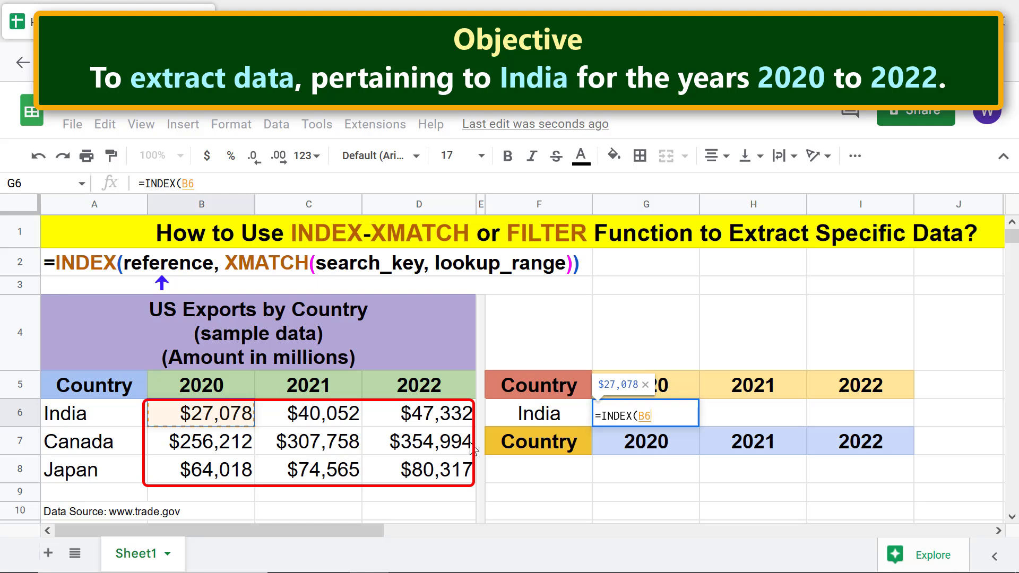
pyautogui.keyDown('shift'); pyautogui.click(453, 470); pyautogui.keyUp('shift')
pyautogui.write(', ')
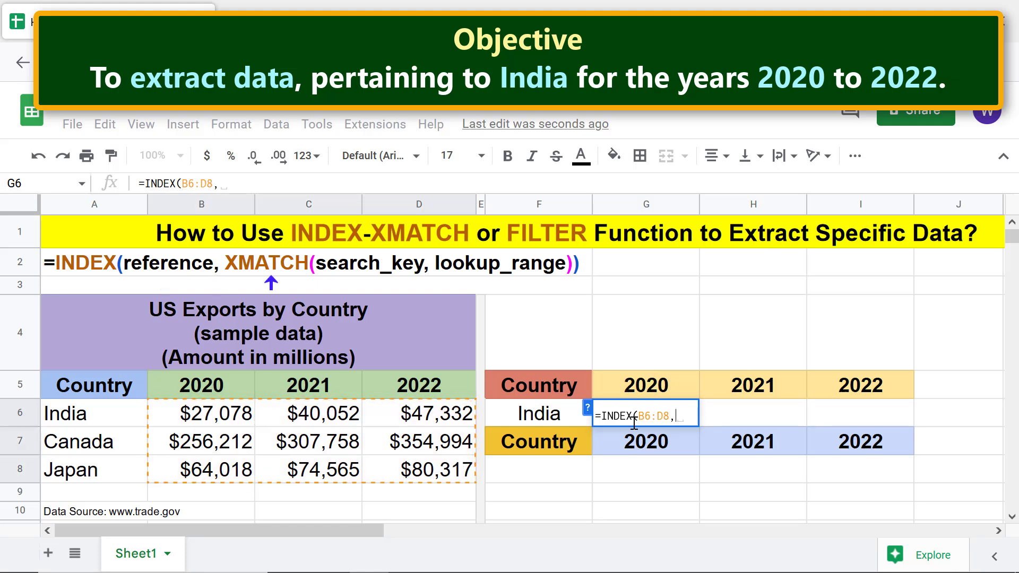
pyautogui.write('xm')
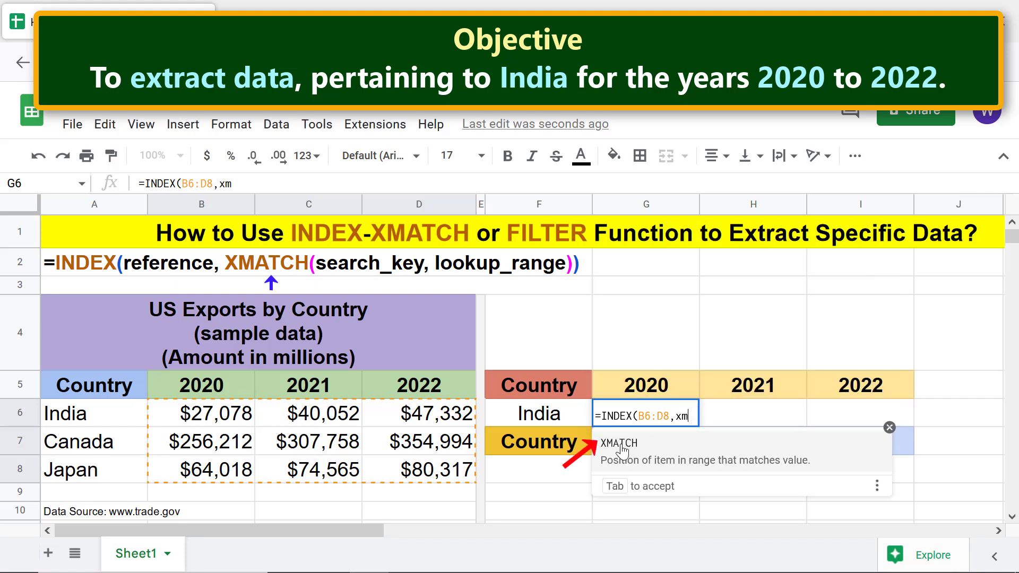
pyautogui.press('Tab')
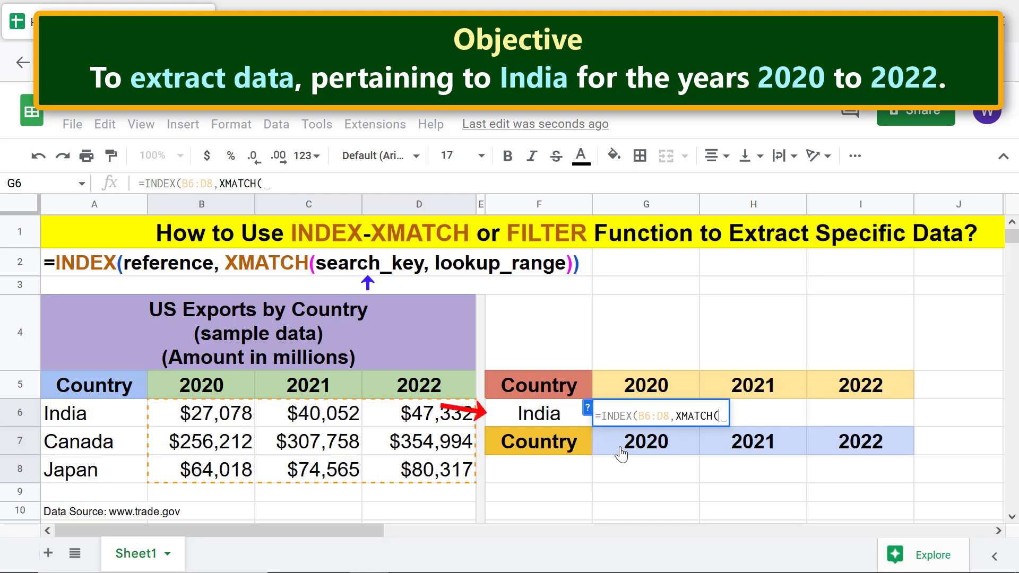
pyautogui.click(551, 415)
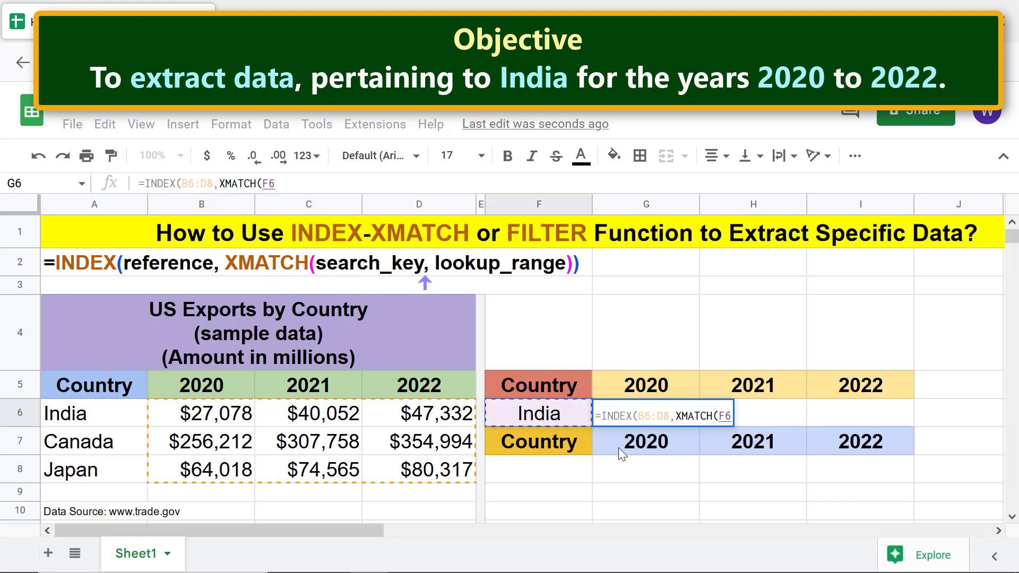
pyautogui.write(',')
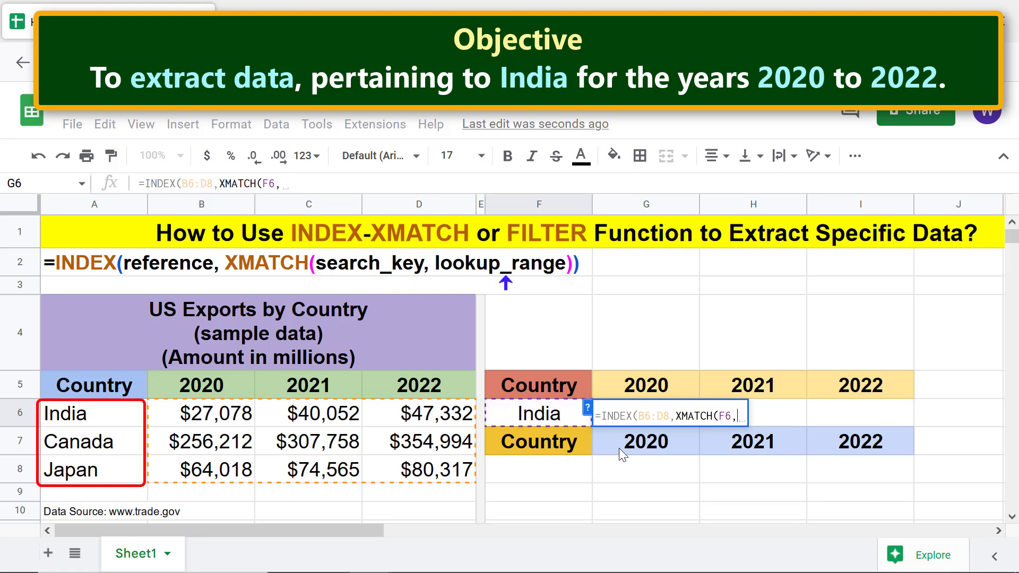
pyautogui.moveTo(130, 420)
pyautogui.mouseDown()
pyautogui.moveTo(167, 452)
pyautogui.moveTo(127, 478)
pyautogui.mouseUp()
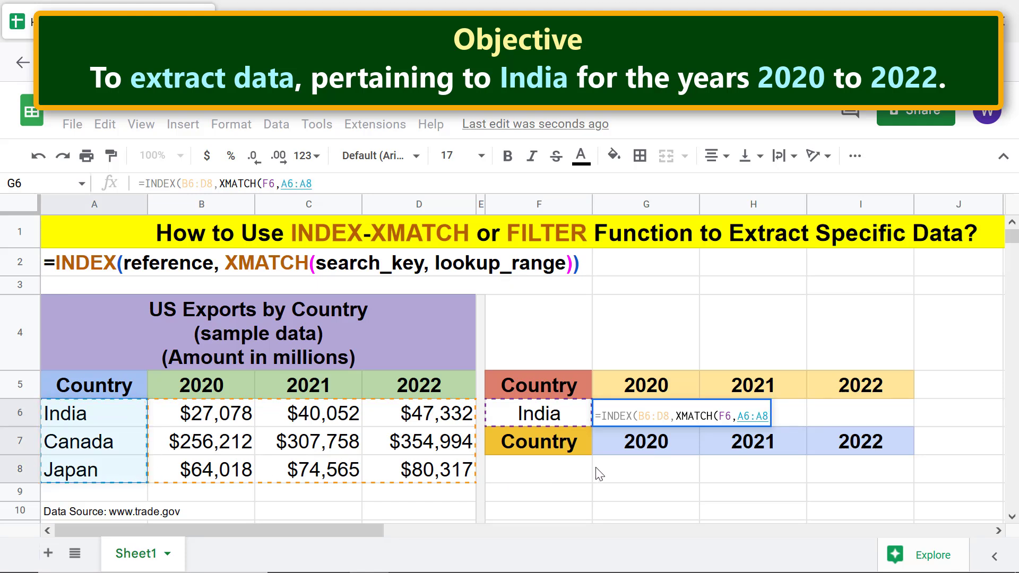
pyautogui.press('Return')
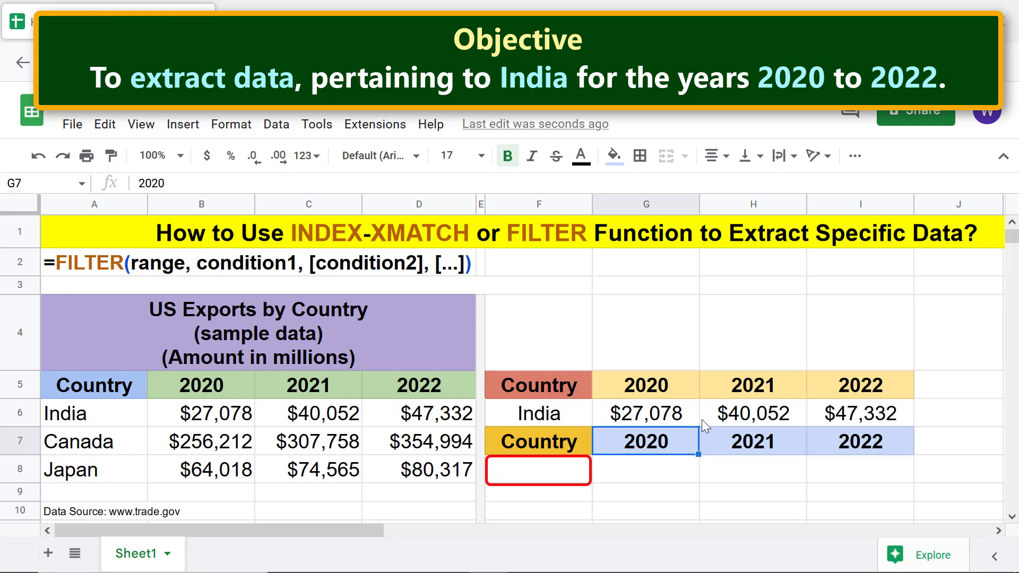
# Step: Enter India as the country in F8
pyautogui.click(537, 472)
pyautogui.write('I')
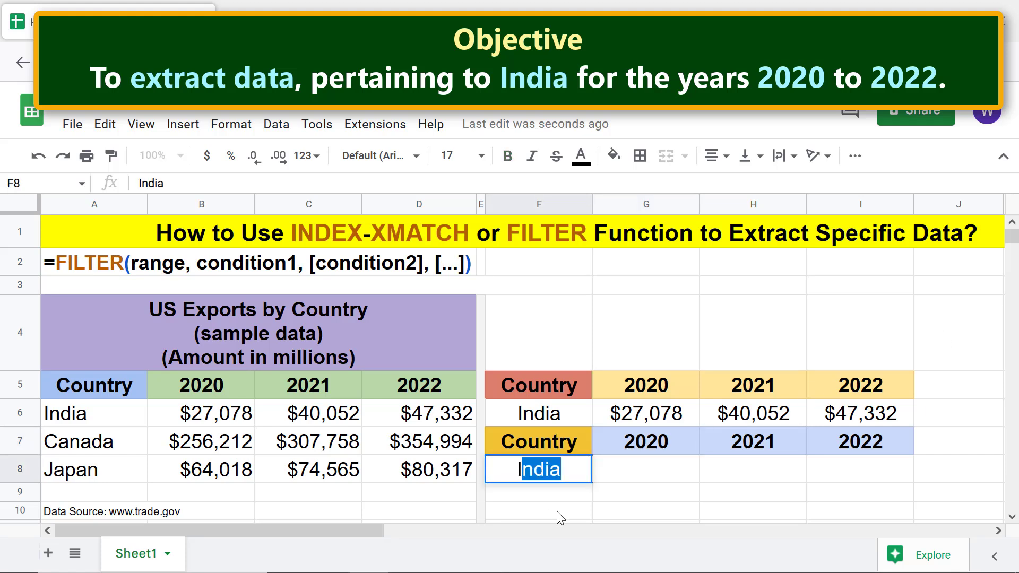
pyautogui.press('Return')
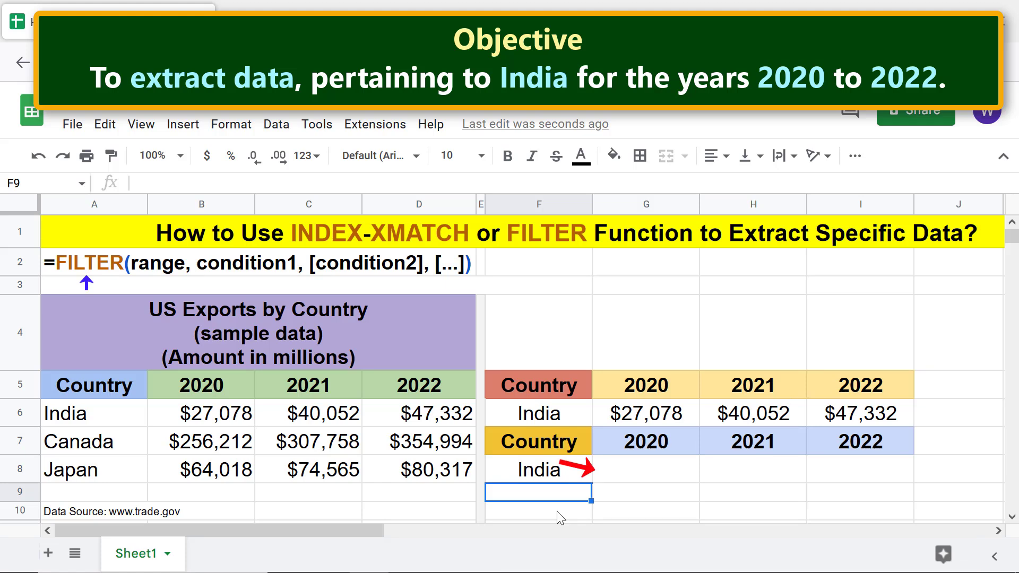
# Step: Enter =FILTER(B6:D8,A6:A8=F8) in G8, filling G8:I8 with India's three export values
pyautogui.click(615, 475)
pyautogui.write('=')
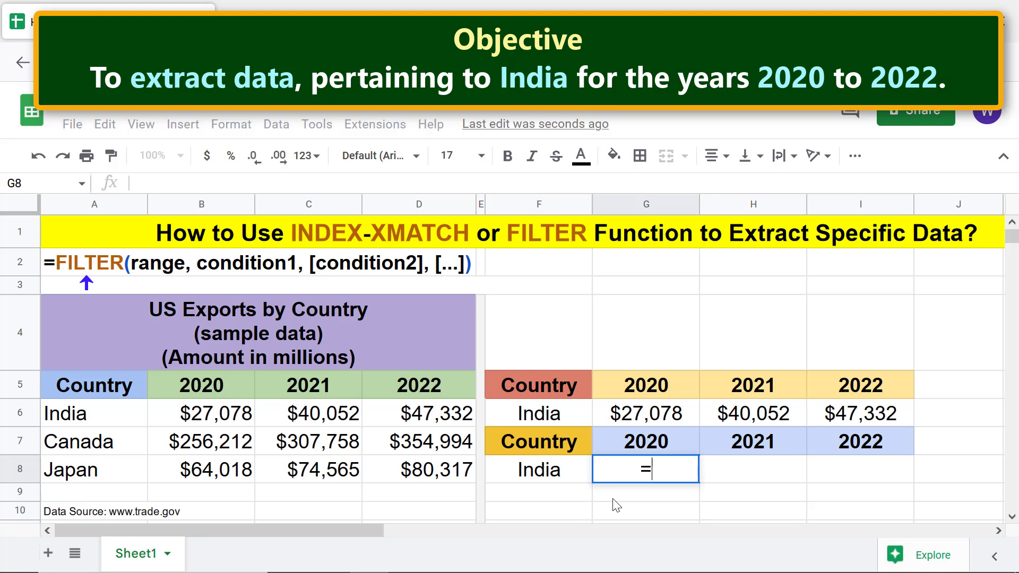
pyautogui.write('fil')
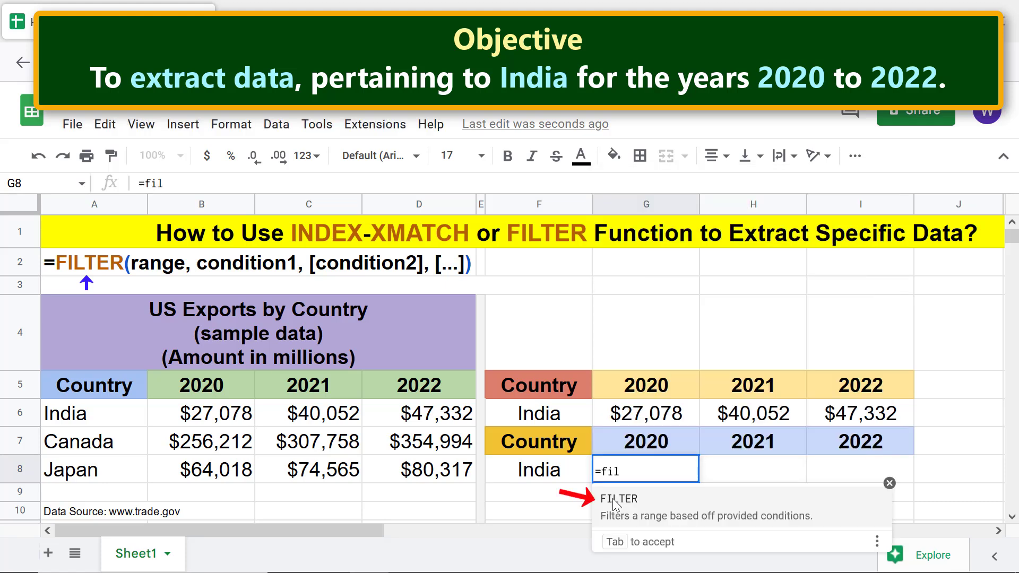
pyautogui.click(616, 501)
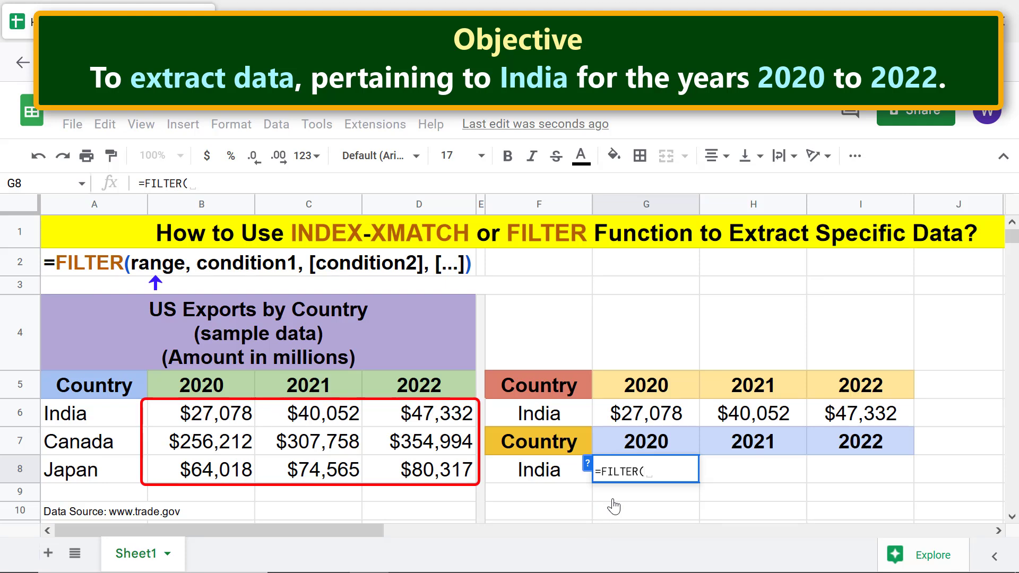
pyautogui.click(237, 422)
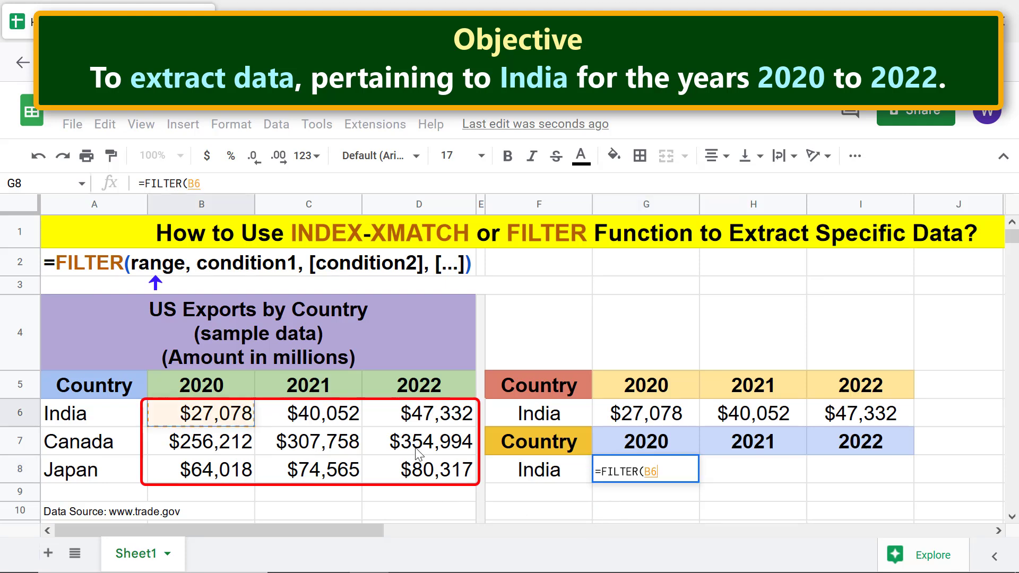
pyautogui.moveTo(435, 455); pyautogui.dragTo(427, 475)
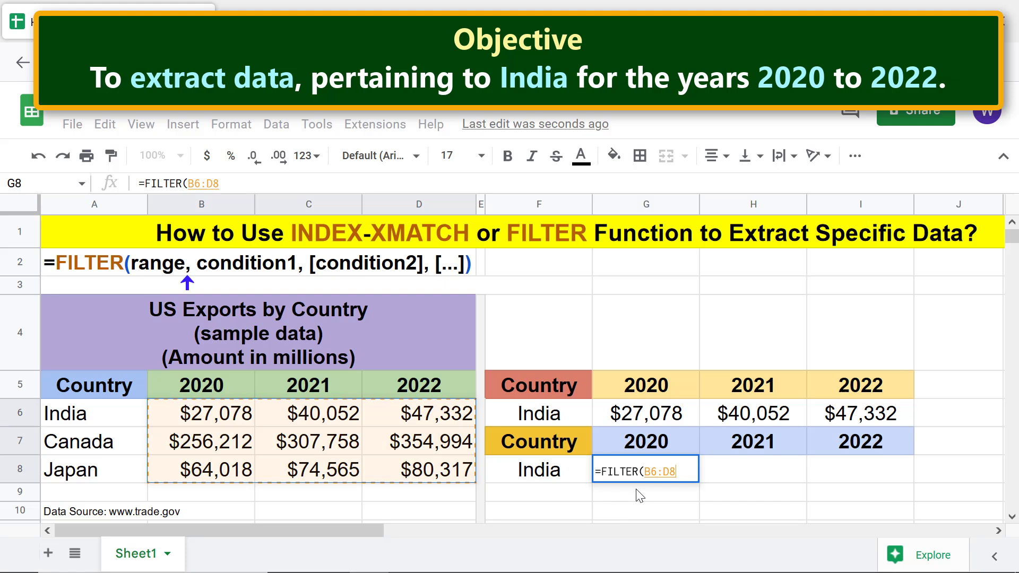
pyautogui.write(',')
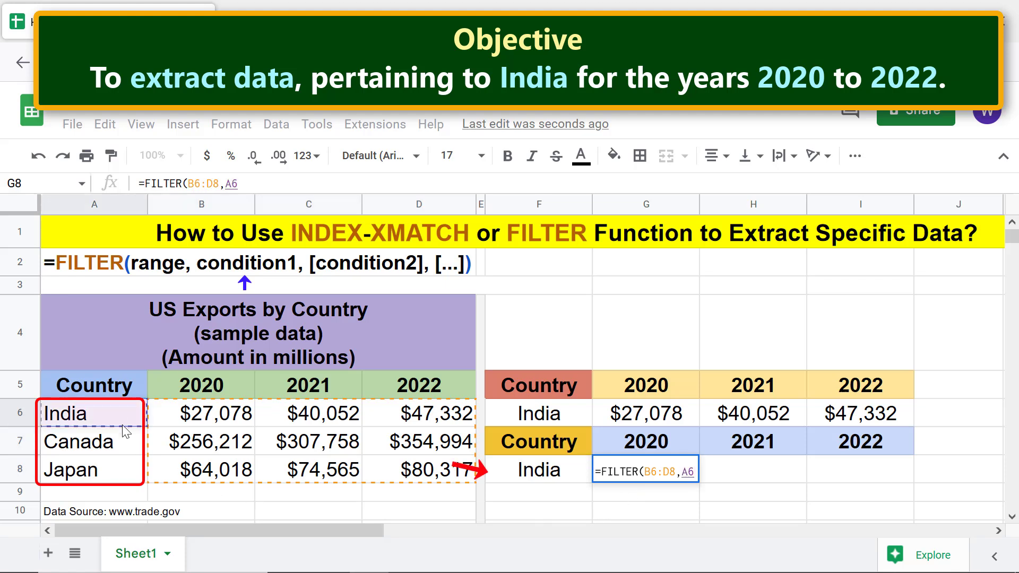
pyautogui.moveTo(120, 419); pyautogui.dragTo(132, 467)
pyautogui.write('=')
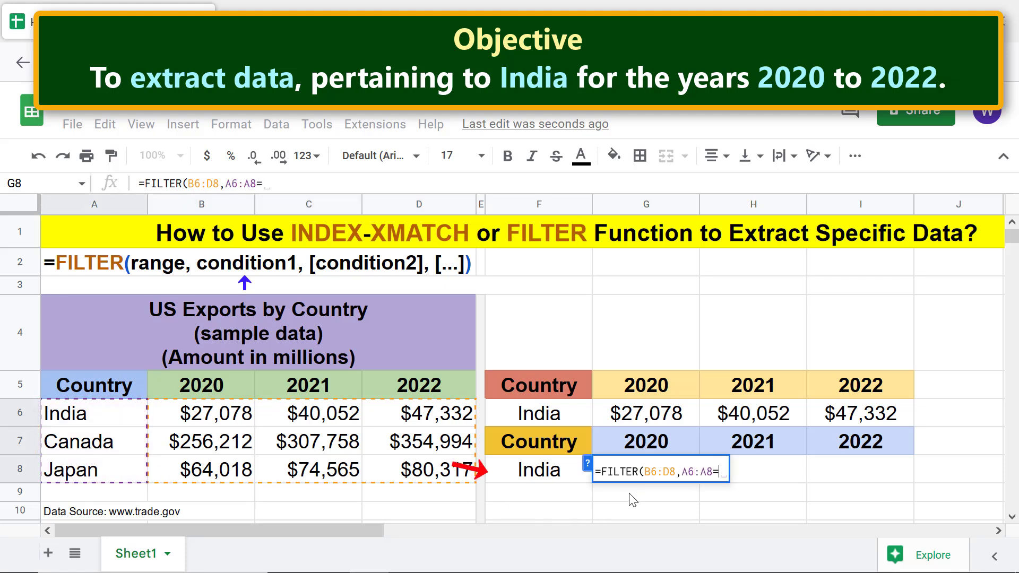
pyautogui.click(540, 474)
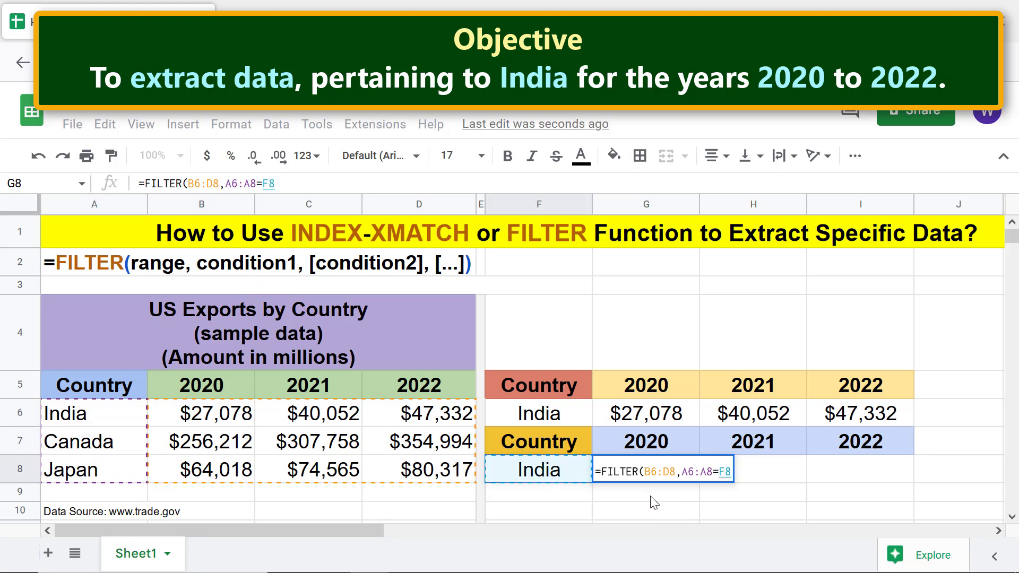
pyautogui.press('Return')
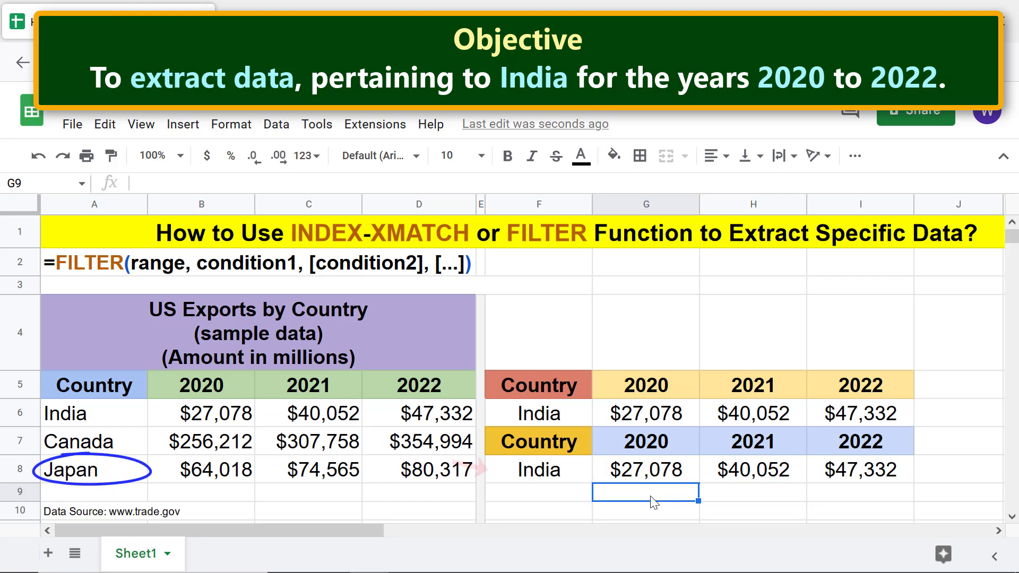
# Step: Change F8 to Japan so the FILTER row updates to $64,018, $74,565 and $80,317
pyautogui.click(555, 476)
pyautogui.write('Japan')
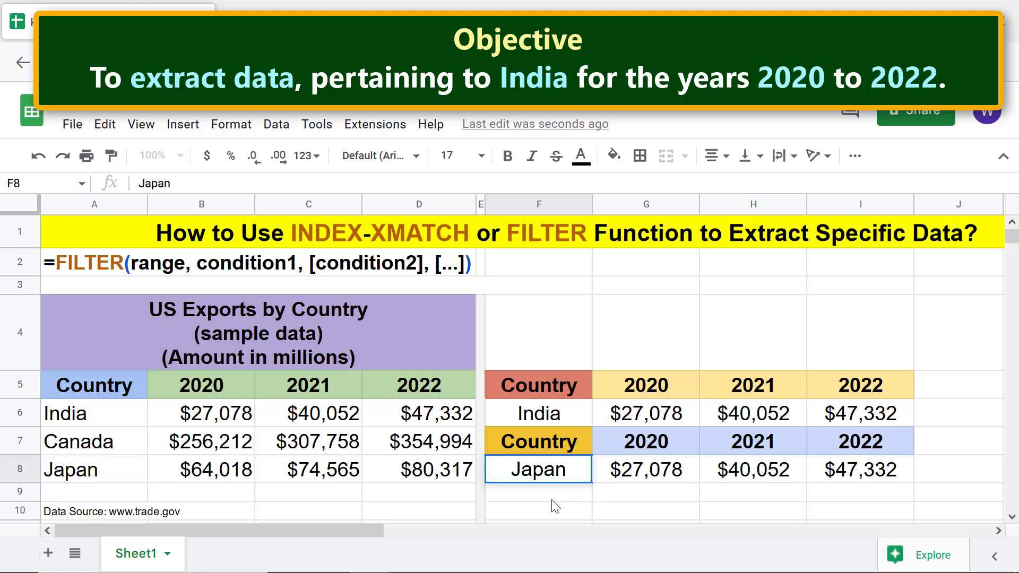
pyautogui.press('Return')
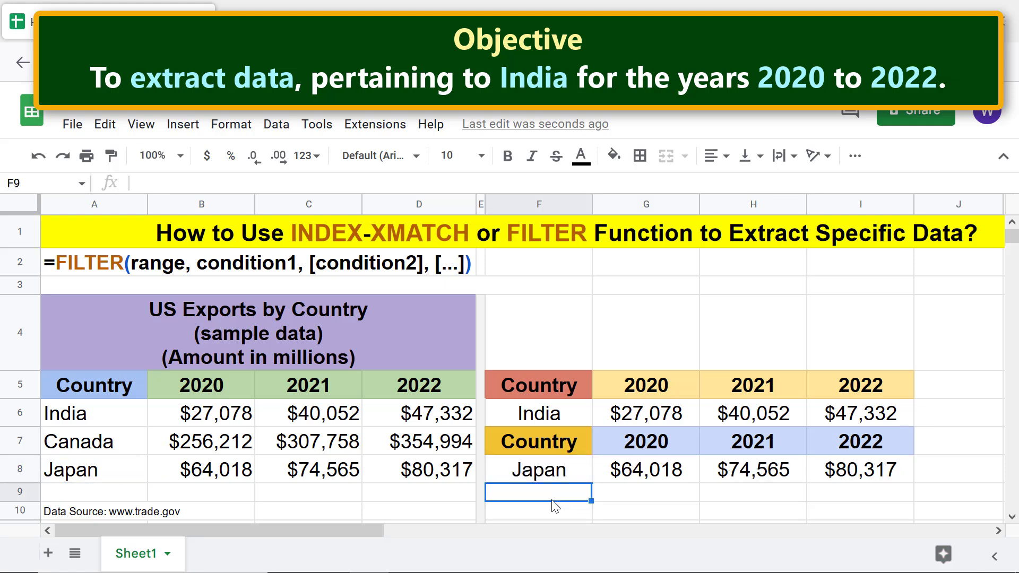